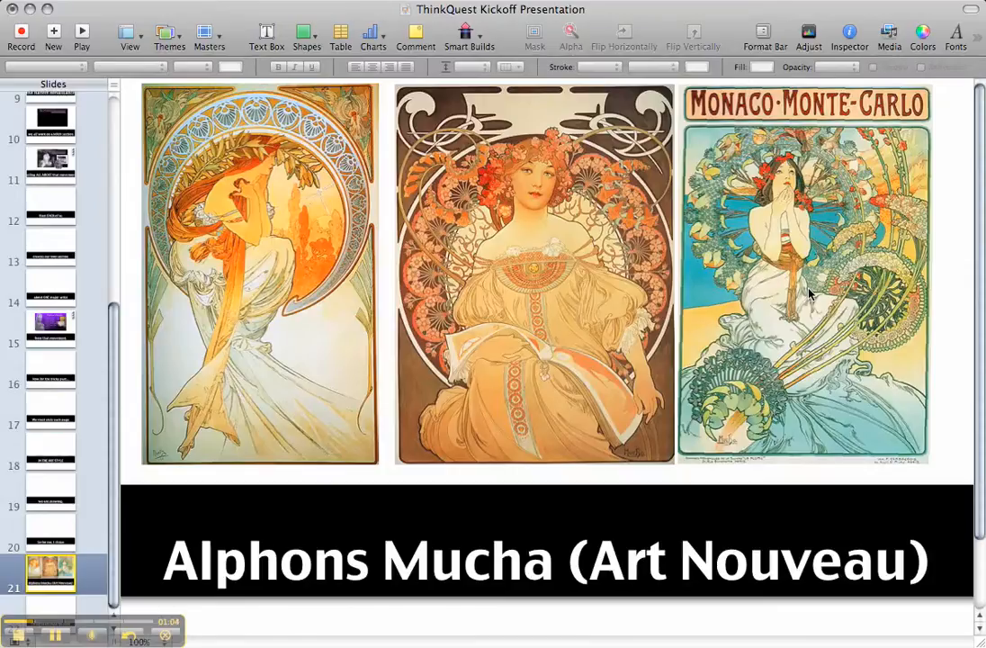
key("super+Tab")
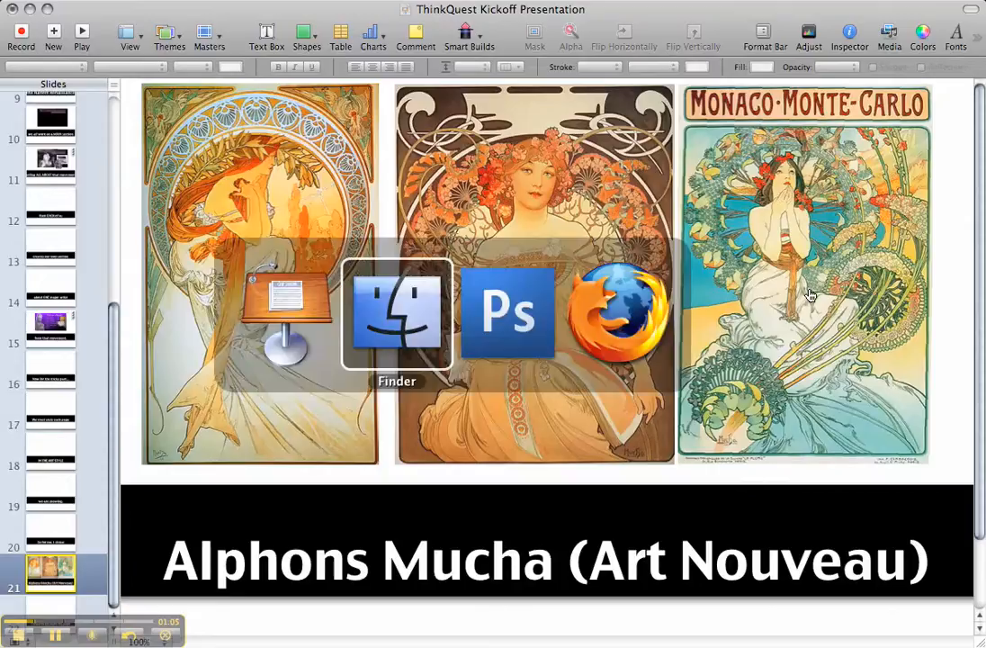
key("super+Tab")
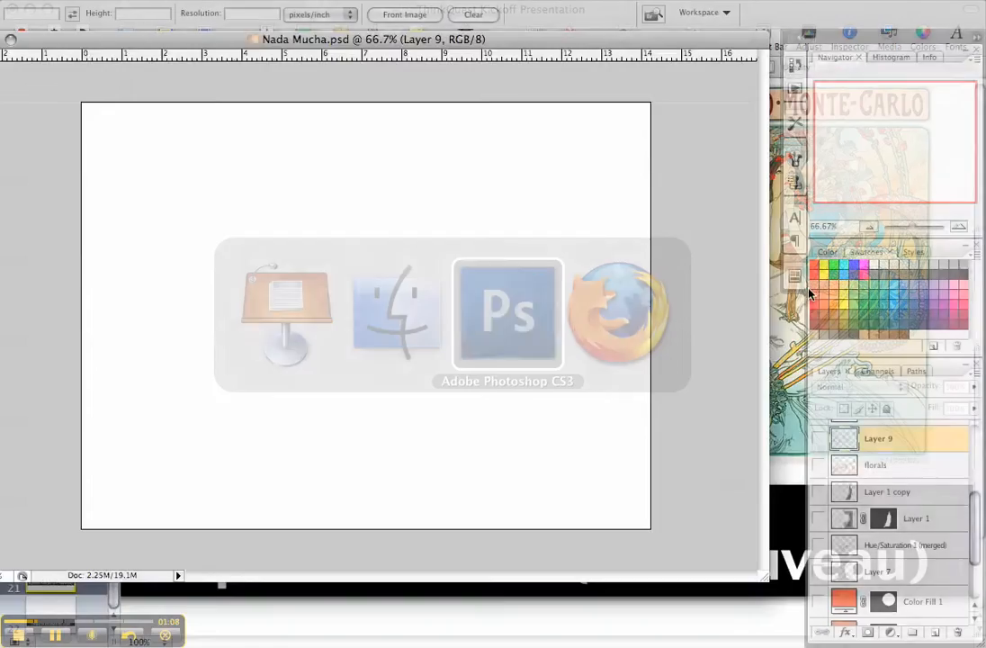
left_click(819, 494)
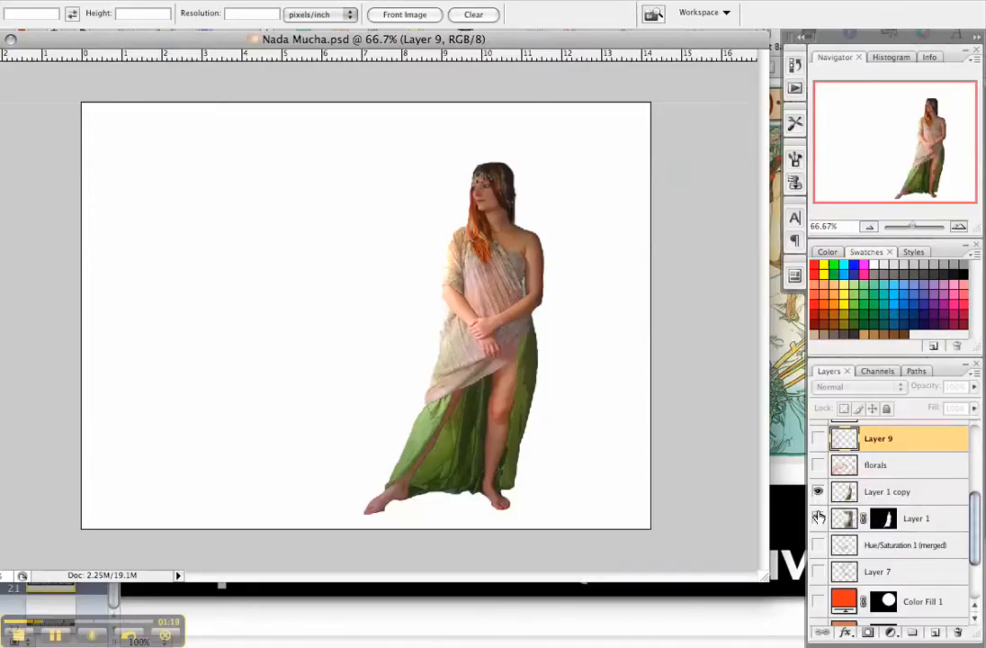
left_click(818, 518)
Show the background and circle fill layers Color Fill 3, Color Fill 2 and Color Fill 1
scroll(828, 522, "down", 3)
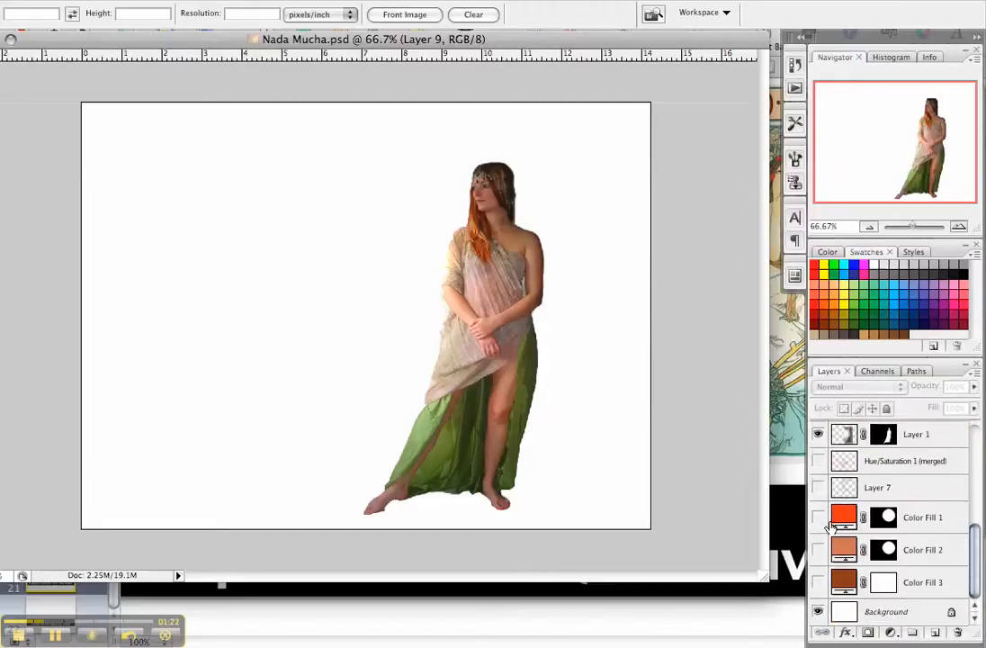
left_click(818, 583)
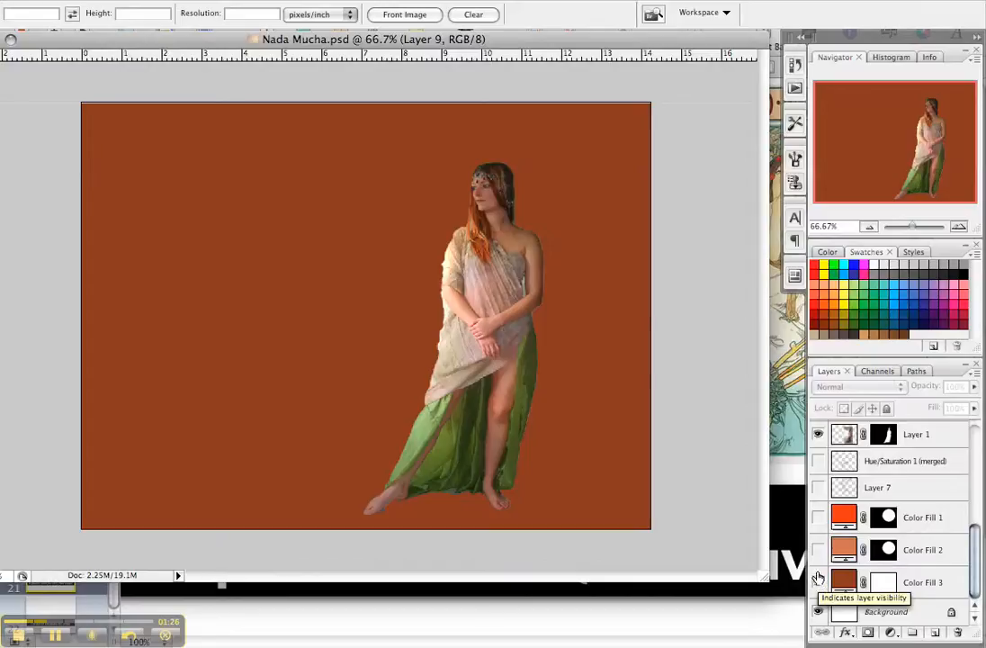
left_click(819, 550)
left_click(818, 518)
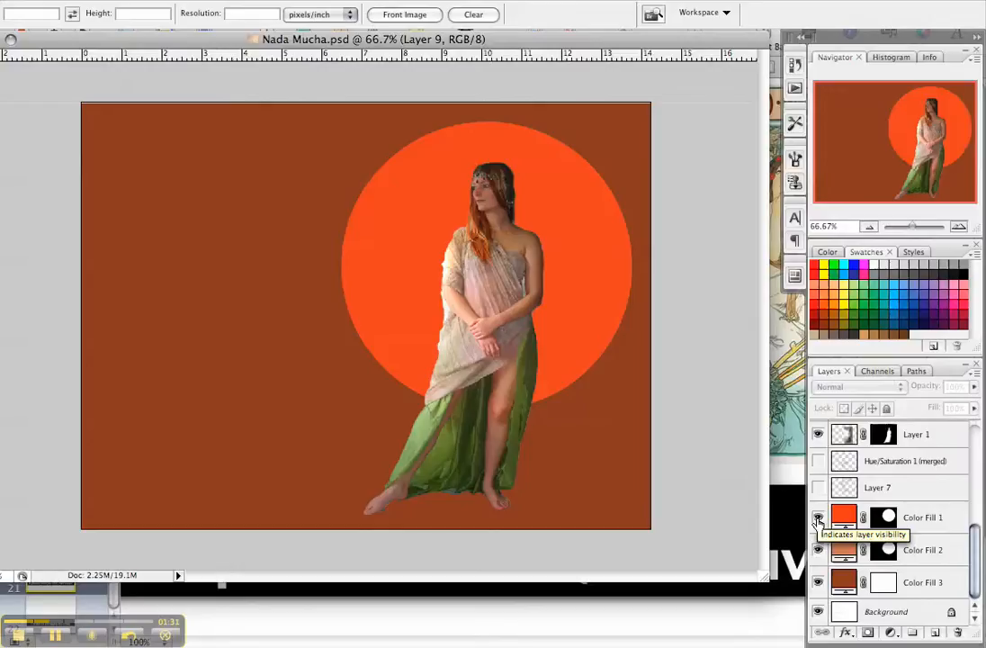
Show the texture and toning layers Layer 2, Photo Filter 1 and Layer 5
scroll(818, 520, "up", 5)
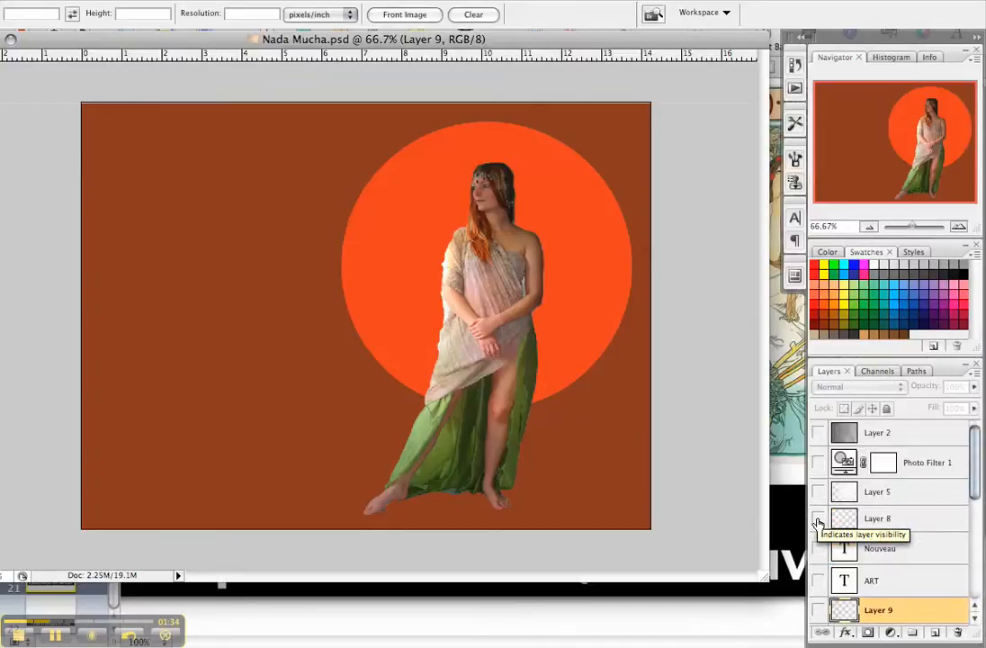
left_click(819, 434)
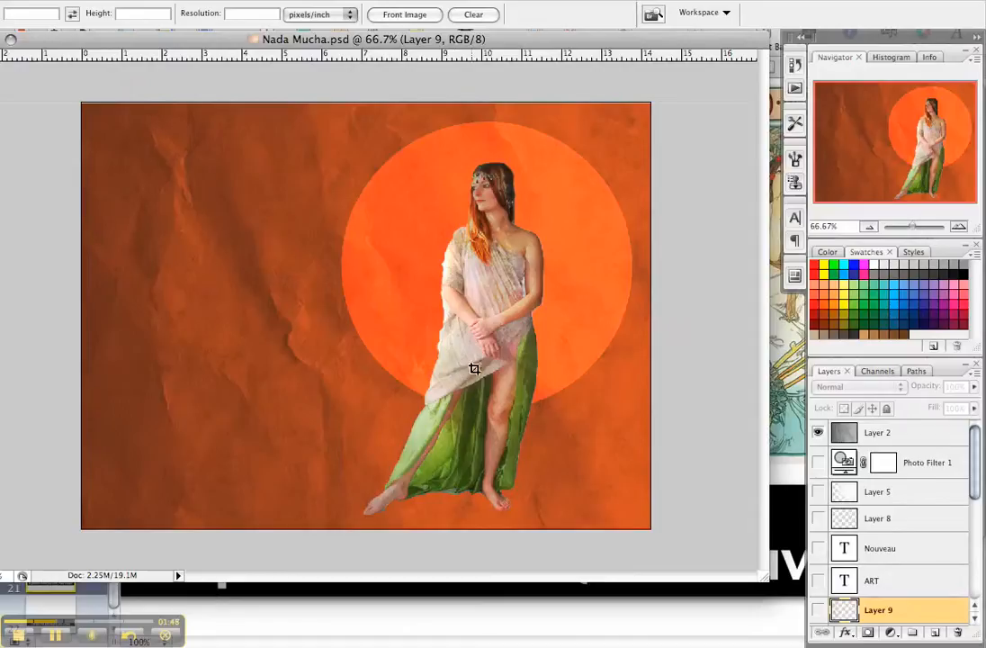
left_click(818, 463)
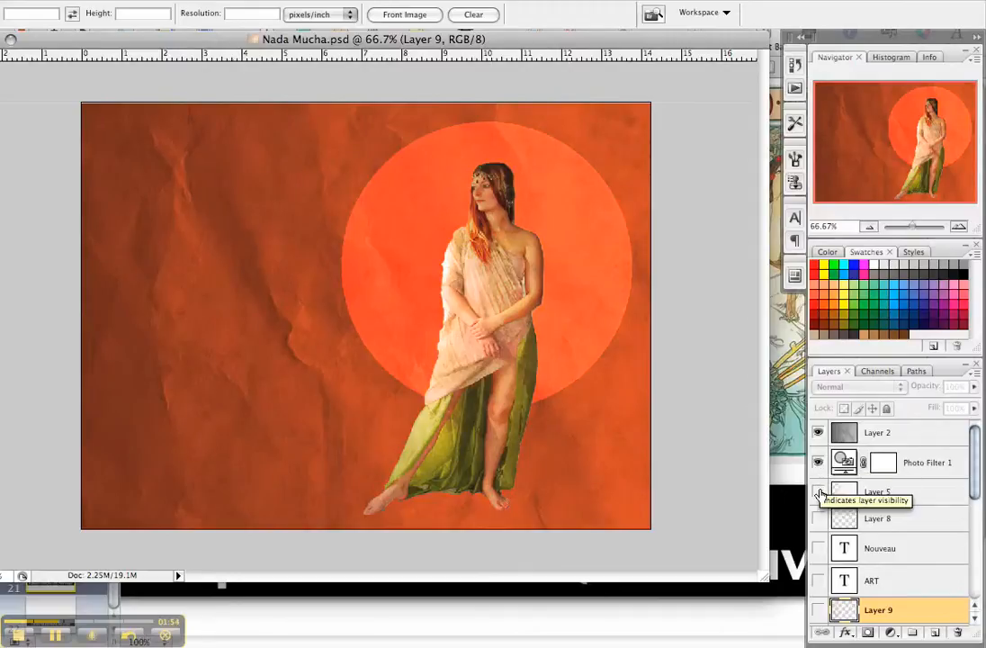
left_click(818, 492)
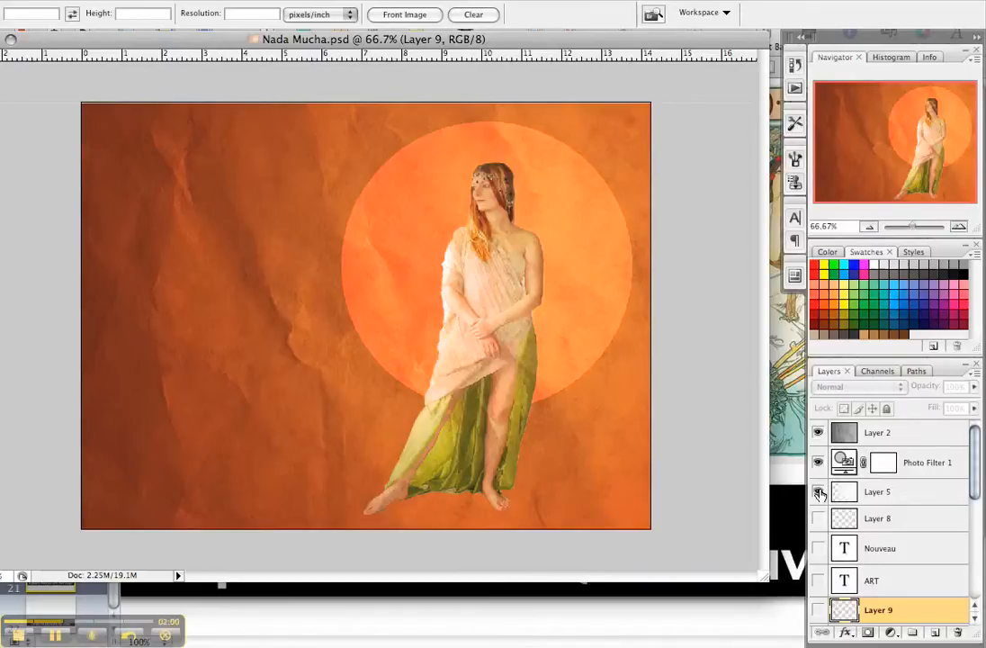
Show the ribbon layer Hue/Saturation 1 (merged) and the vine and ring artwork on Layer 7
scroll(820, 493, "down", 8)
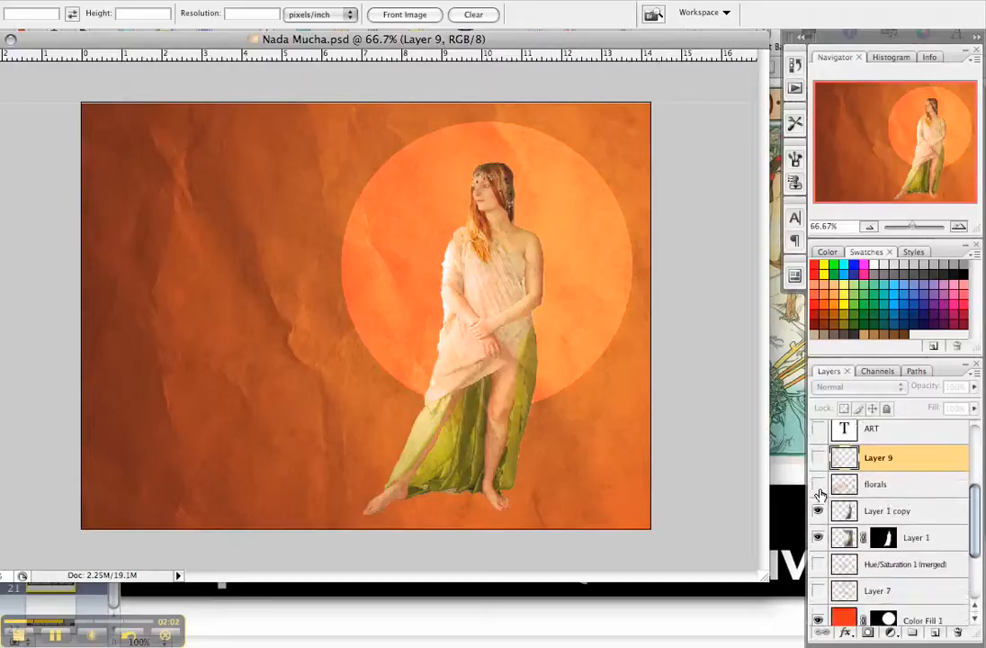
scroll(820, 493, "down", 1)
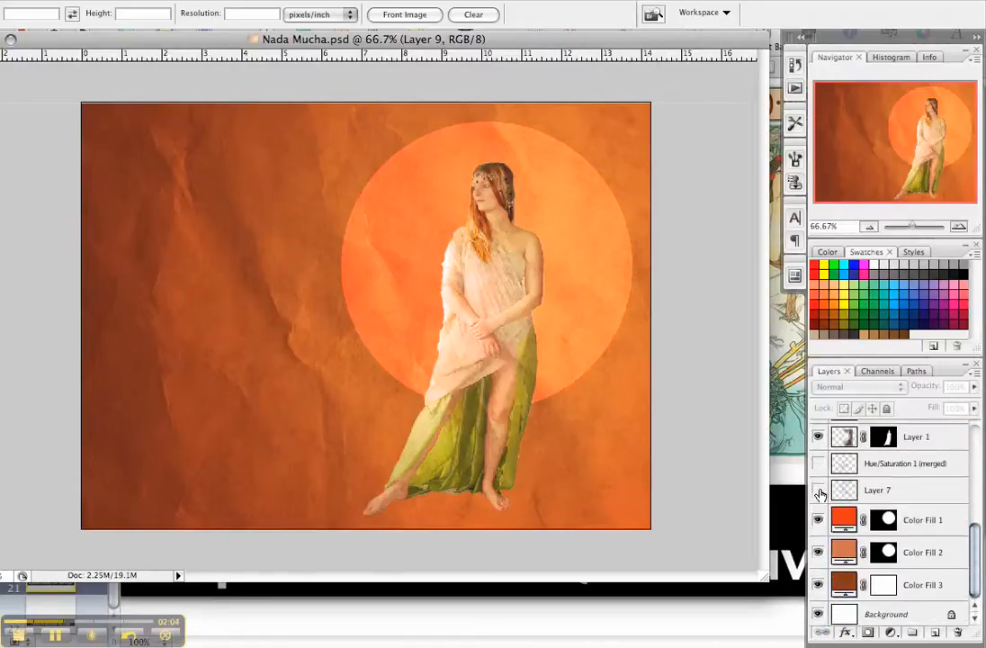
scroll(820, 493, "up", 2)
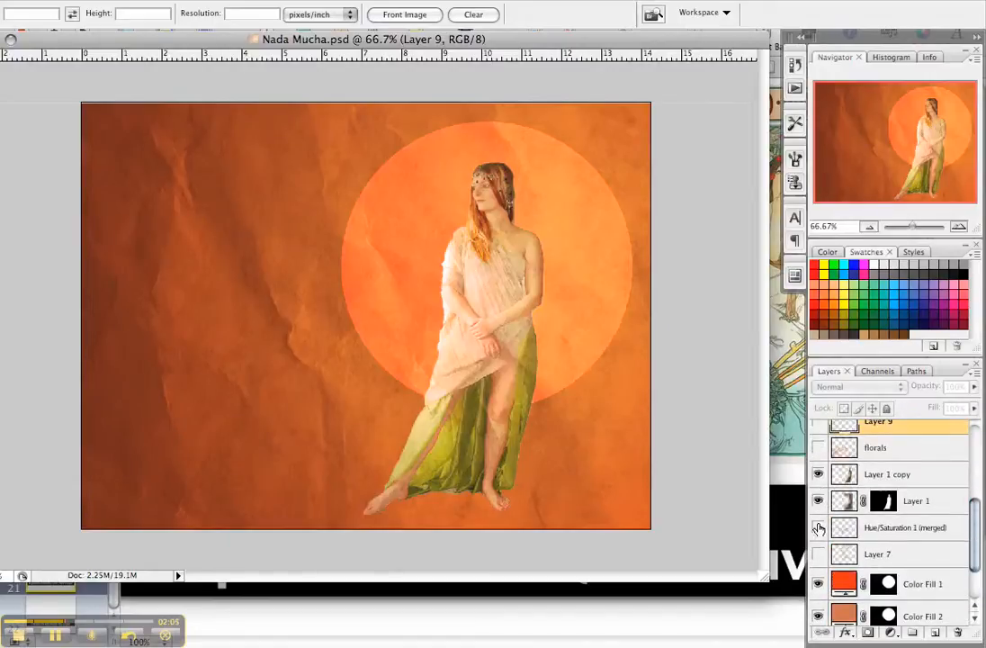
left_click(818, 528)
left_click(819, 531)
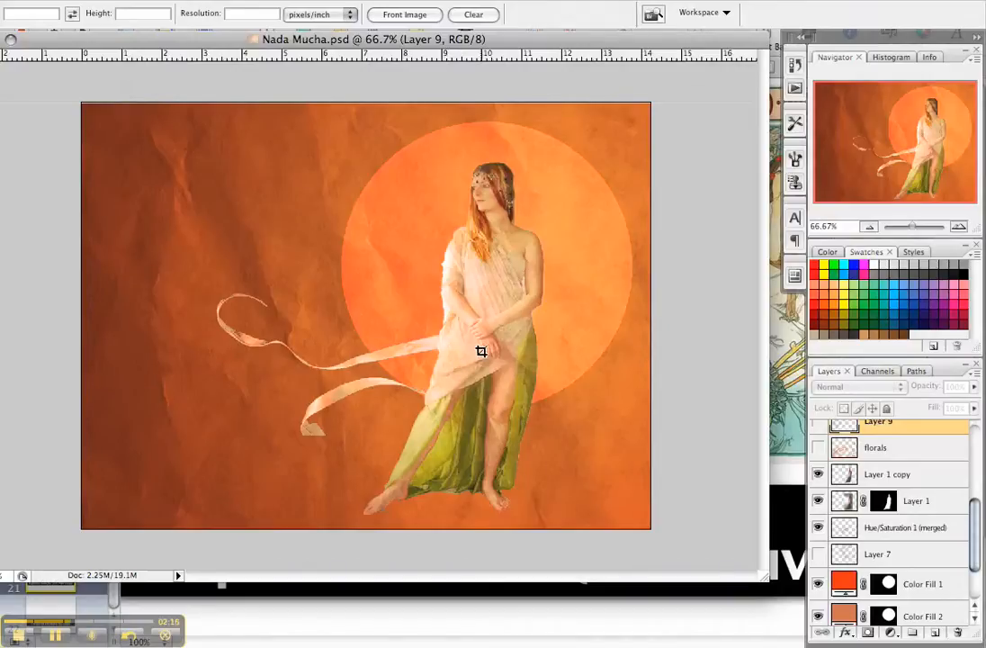
left_click(819, 555)
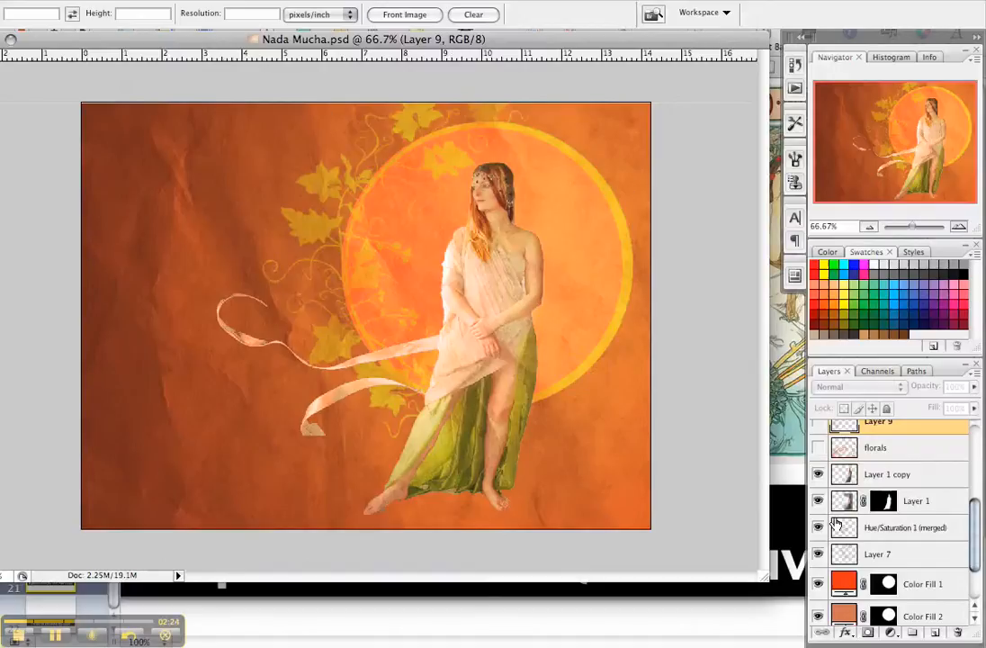
Show the florals layer and the swirl ornaments on Layer 9
scroll(837, 524, "up", 5)
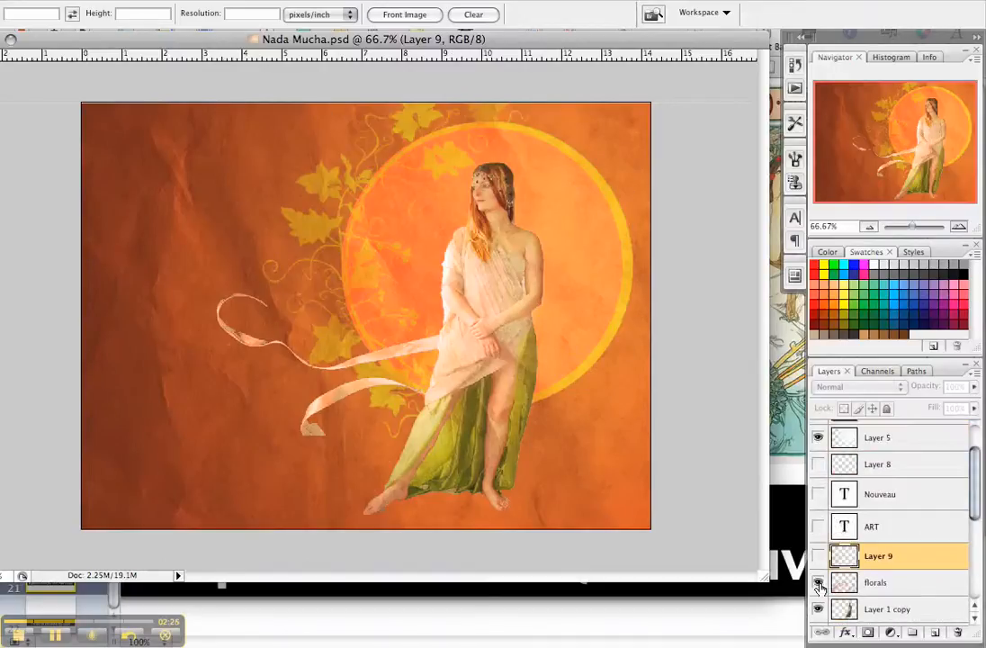
left_click(820, 586)
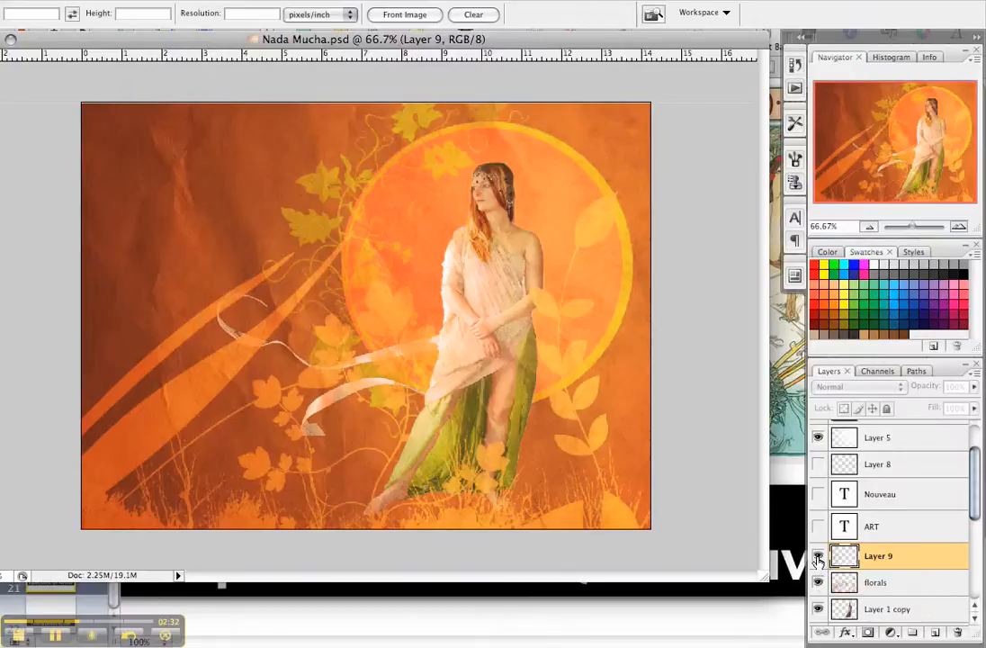
left_click(819, 559)
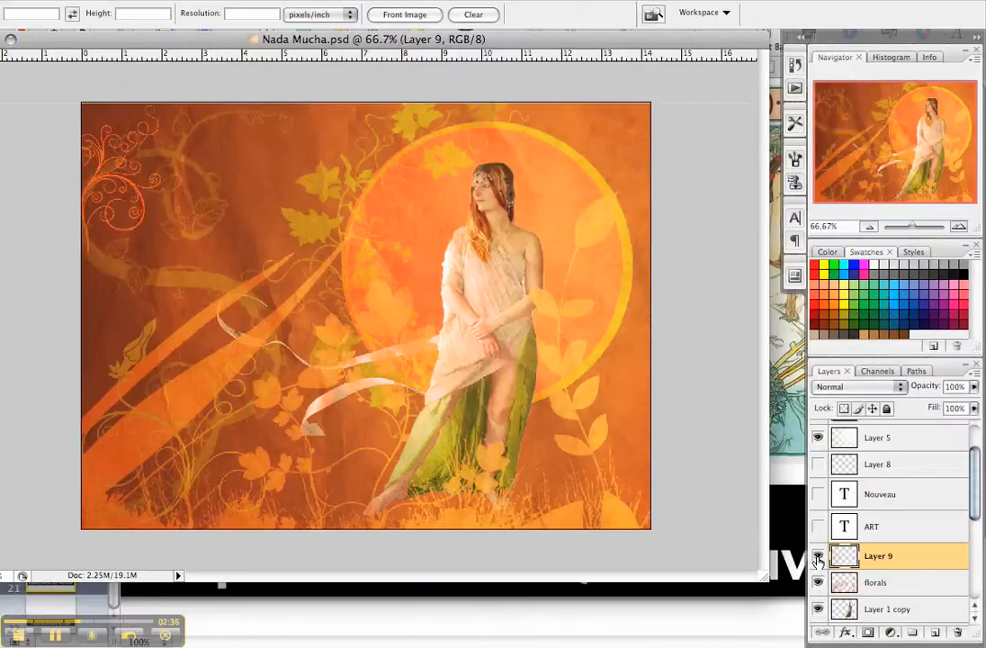
Show Layer 8 and the two text layers, Nouveau and ART
scroll(819, 559, "up", 1)
left_click(819, 496)
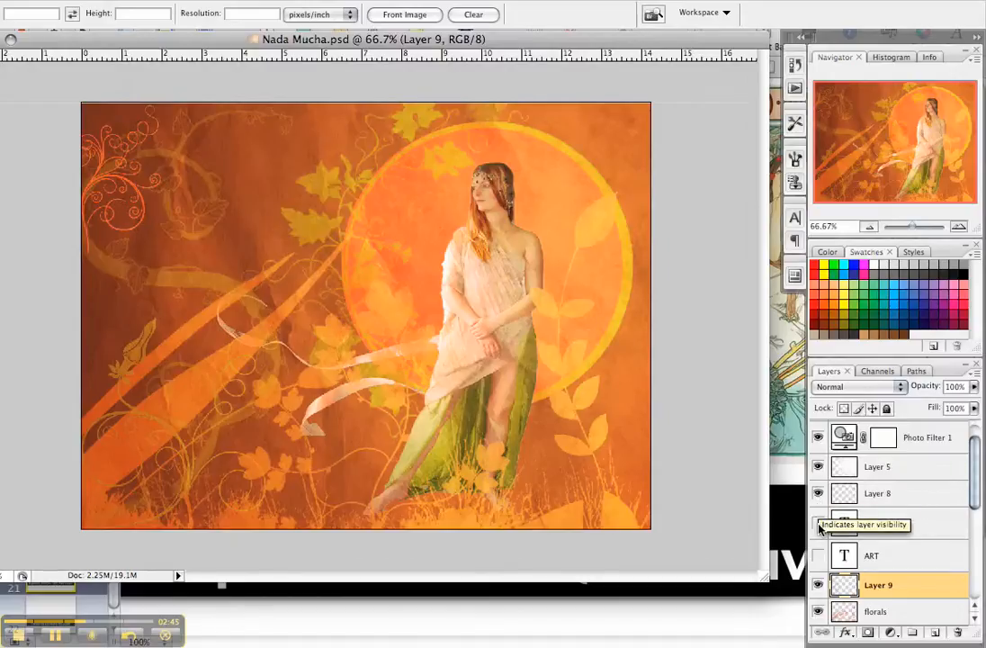
left_click(819, 528)
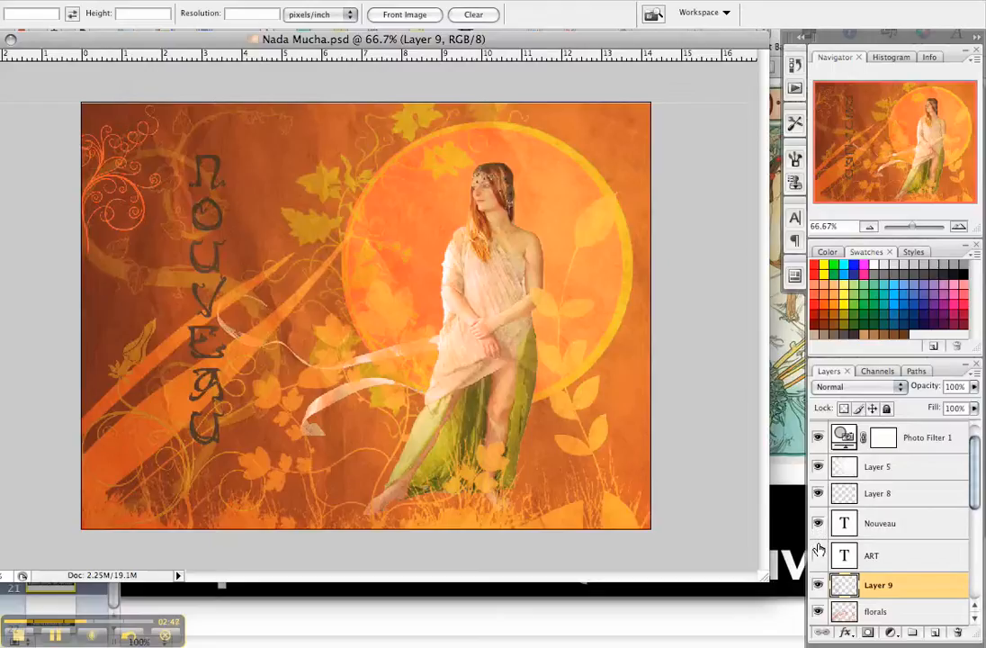
left_click(819, 557)
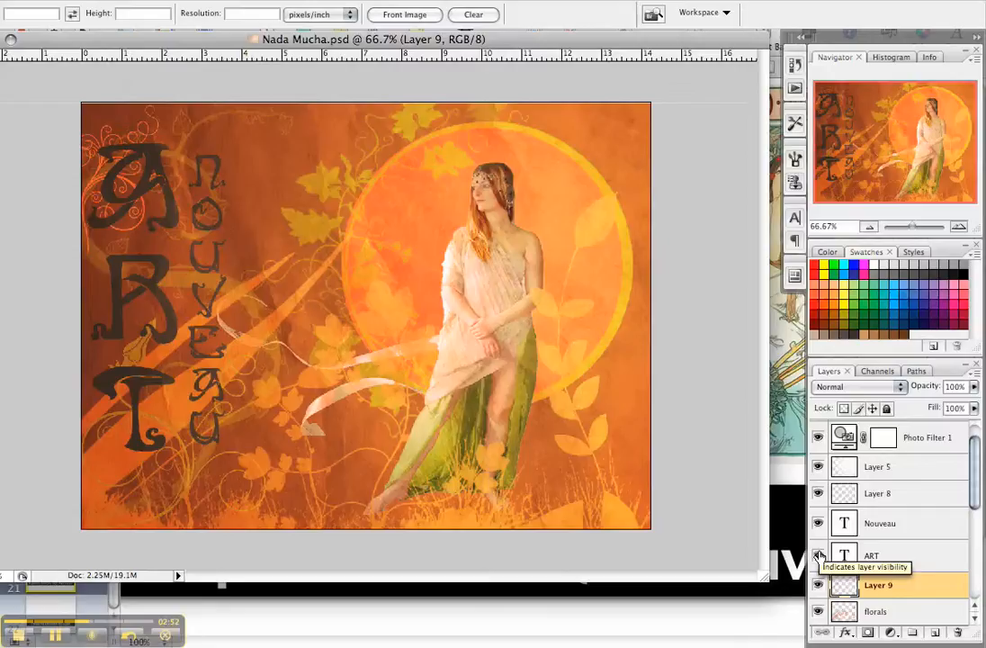
scroll(817, 474, "down", 5)
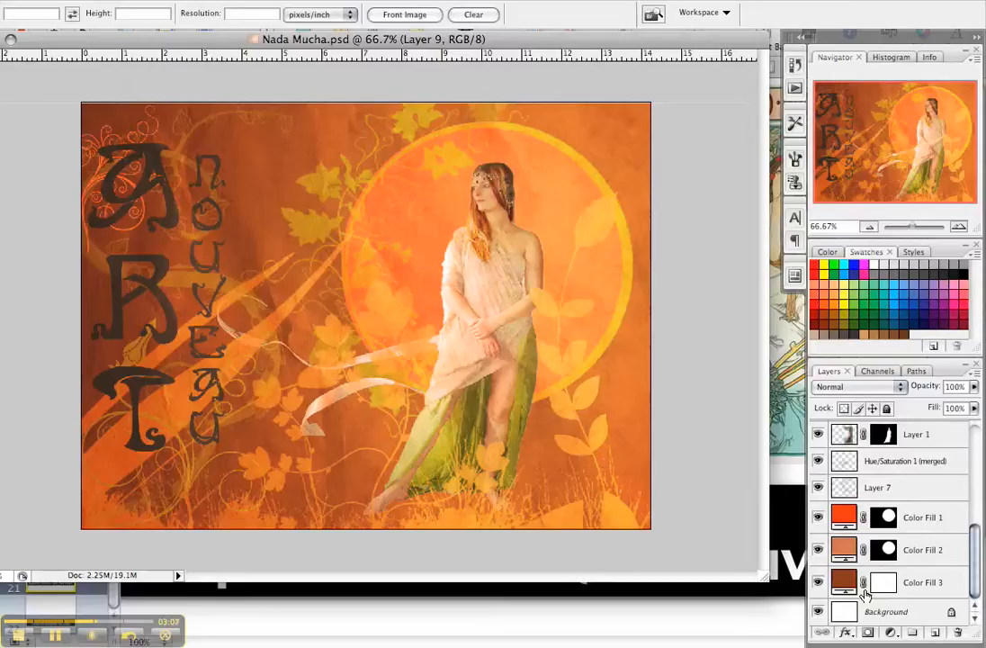
key("super+Tab")
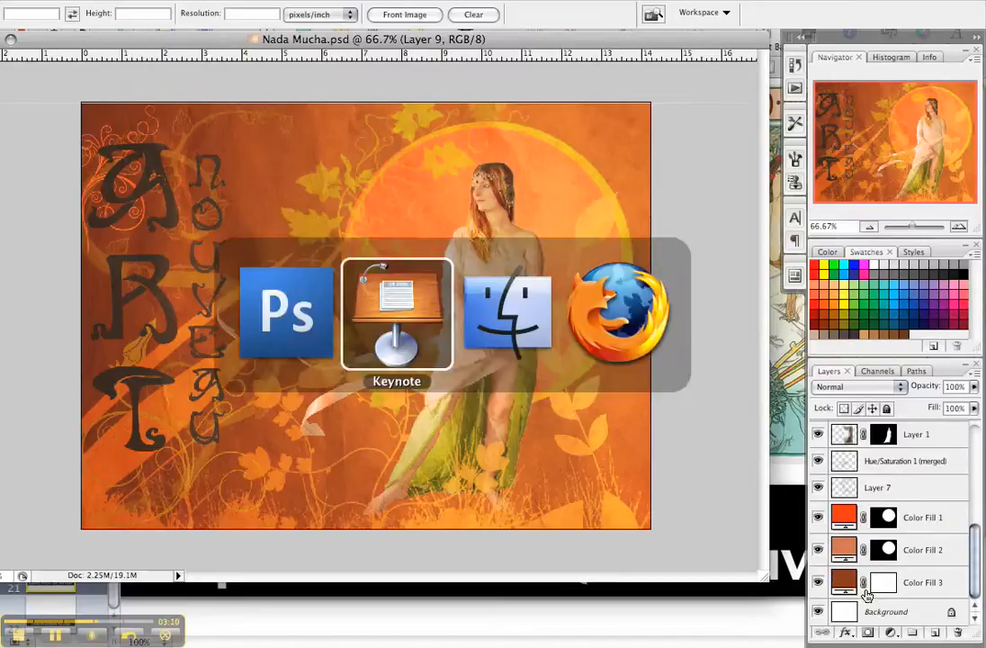
key("super+shift+Tab")
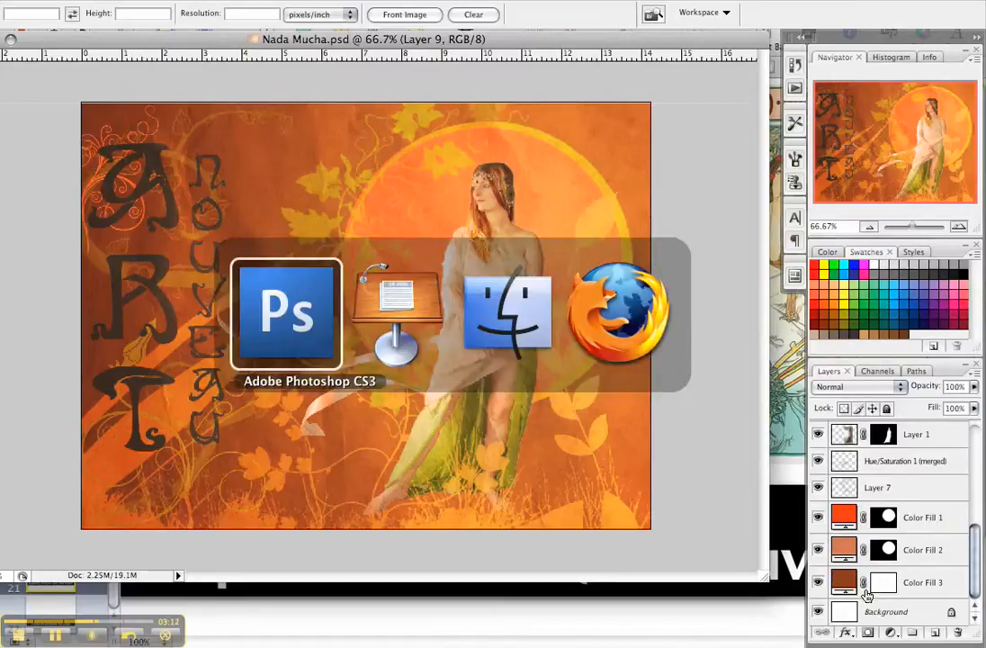
key("super+w")
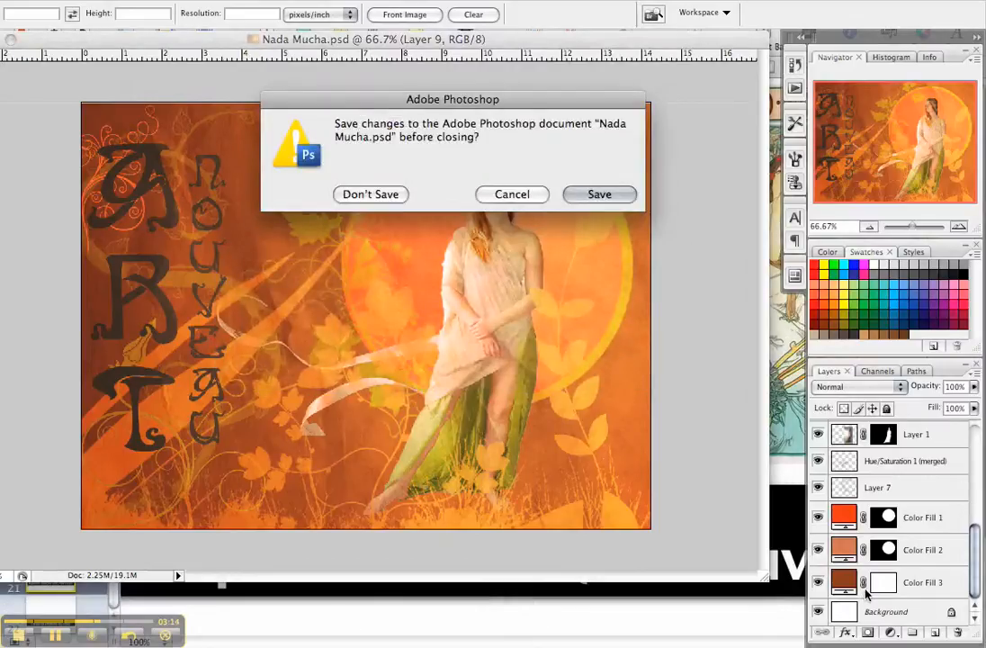
key("Escape")
Find iWeb with the application launcher and open it
key("ctrl+space")
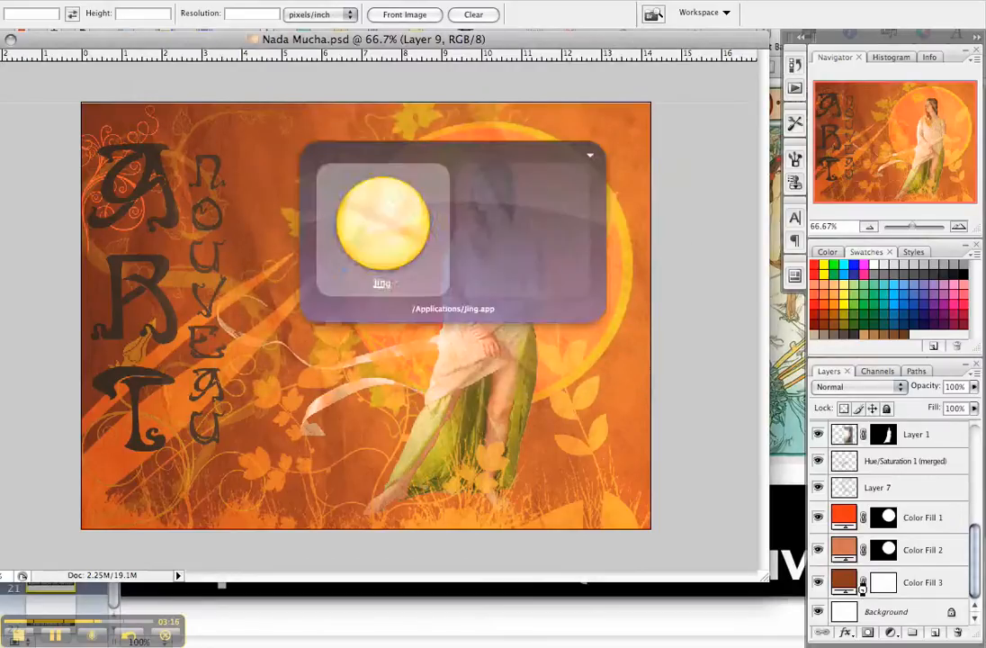
type("i")
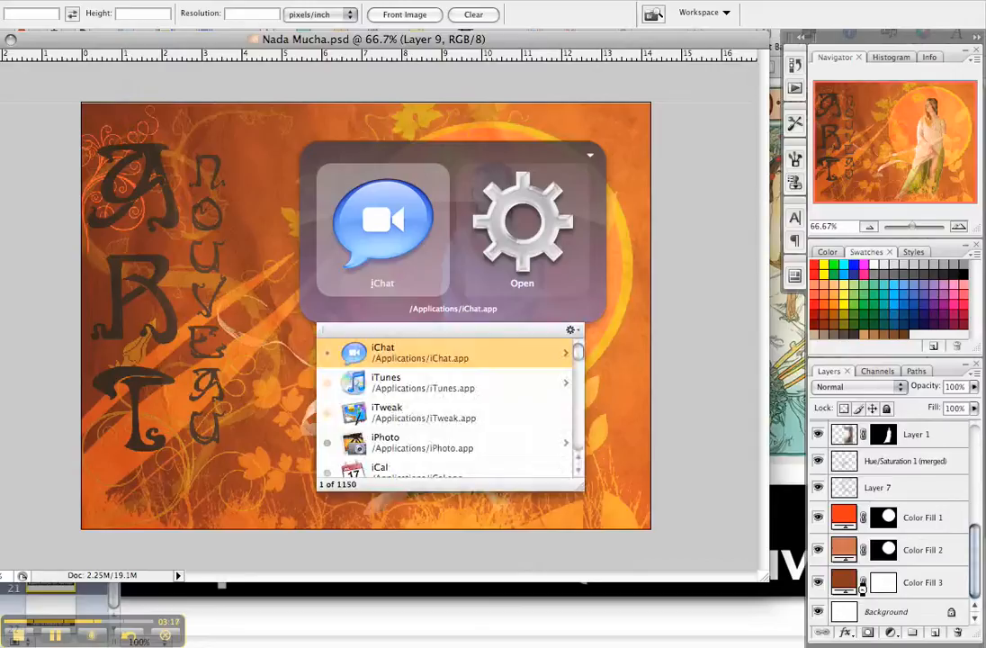
type("we")
key("Return")
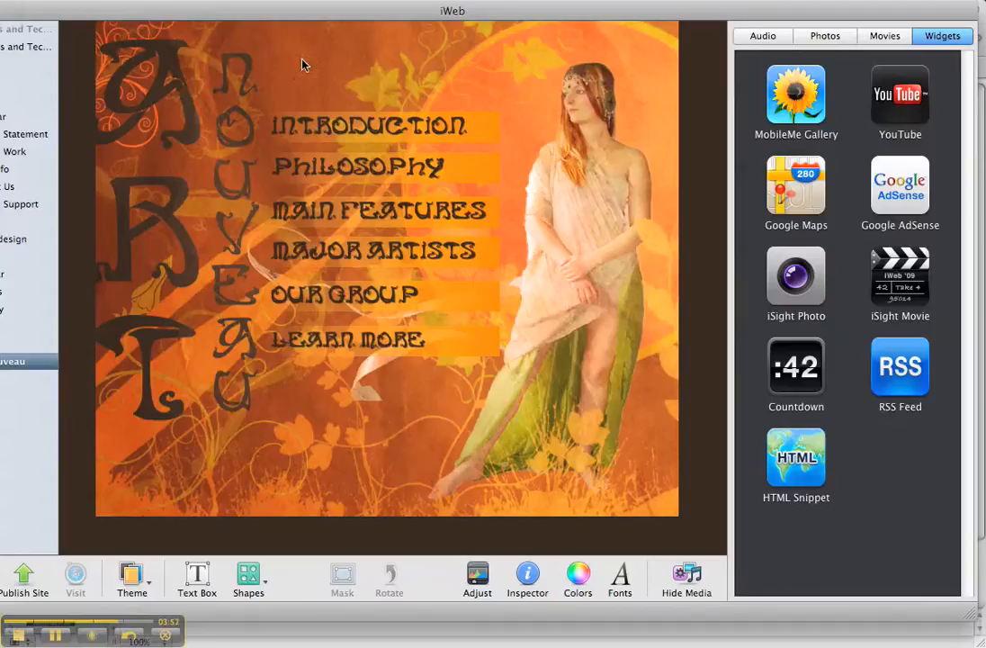
Move the Introduction menu label slightly up and to the right on the Art Nouveau page
left_click(322, 128)
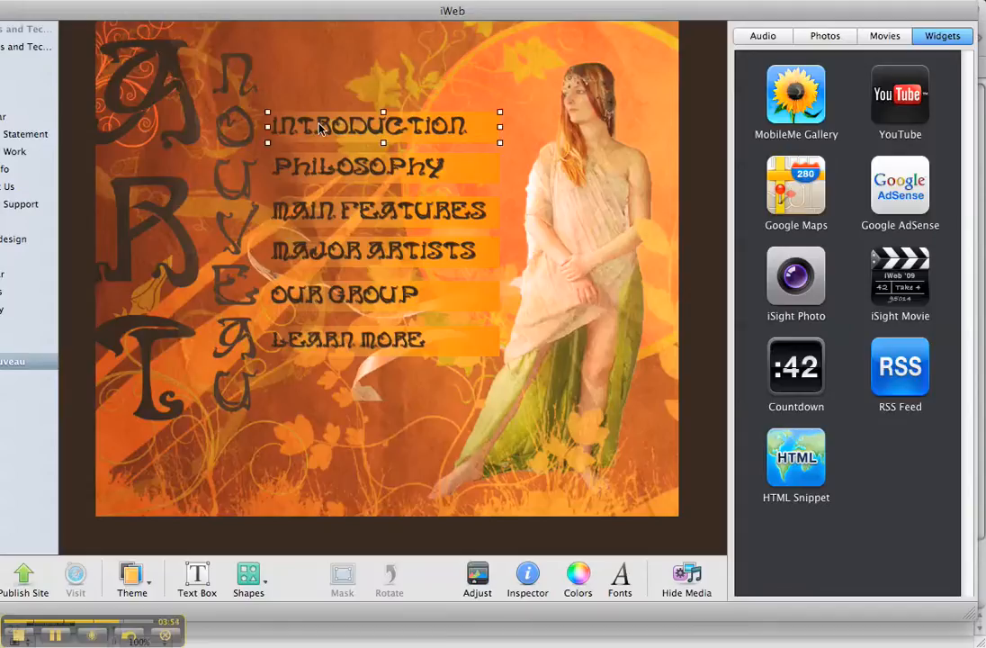
mouse_move(321, 128)
left_mouse_down()
mouse_move(324, 71)
mouse_move(325, 126)
left_mouse_up()
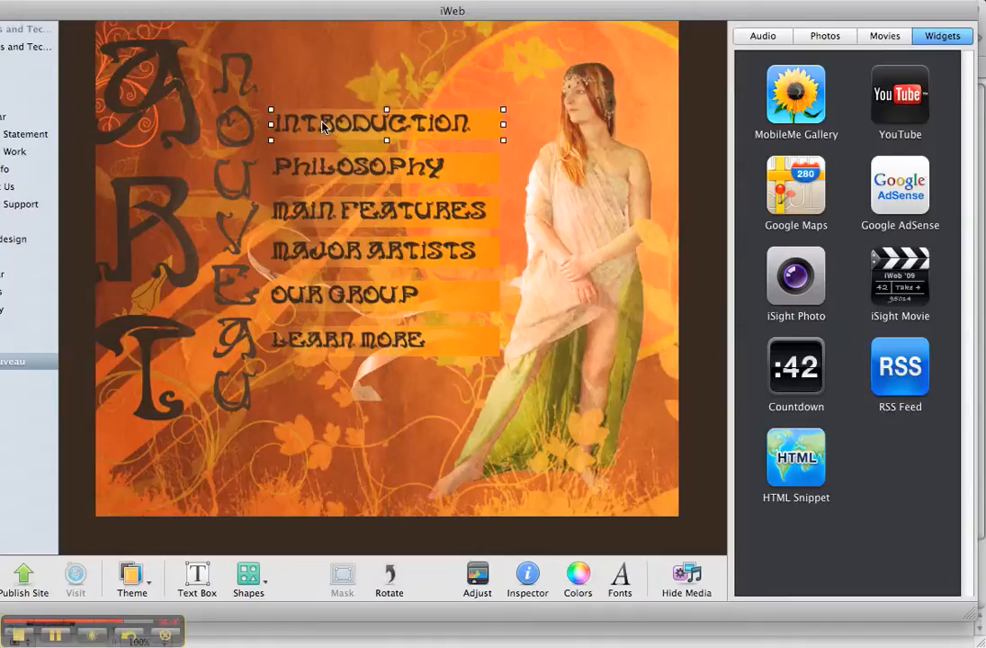